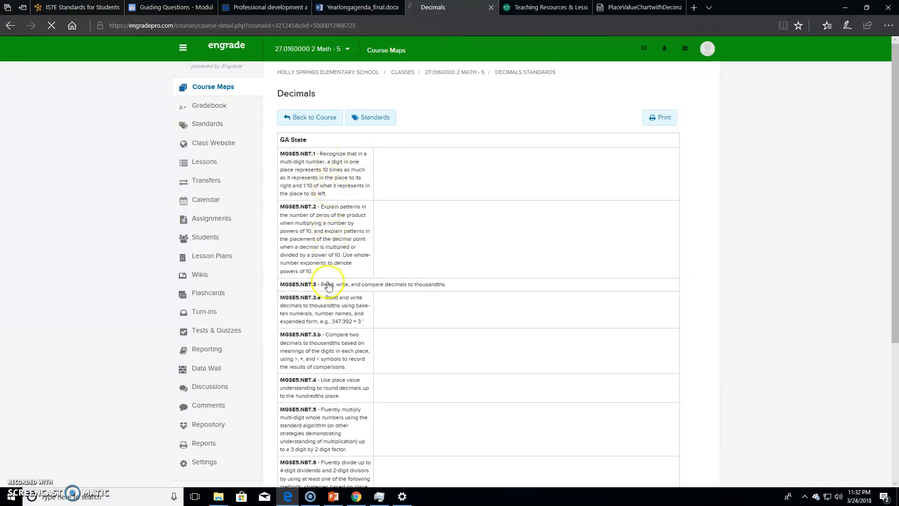
# - Review the GA State standards listed for the Decimals course and return to the course page
pyautogui.scroll(-5, 347, 358)
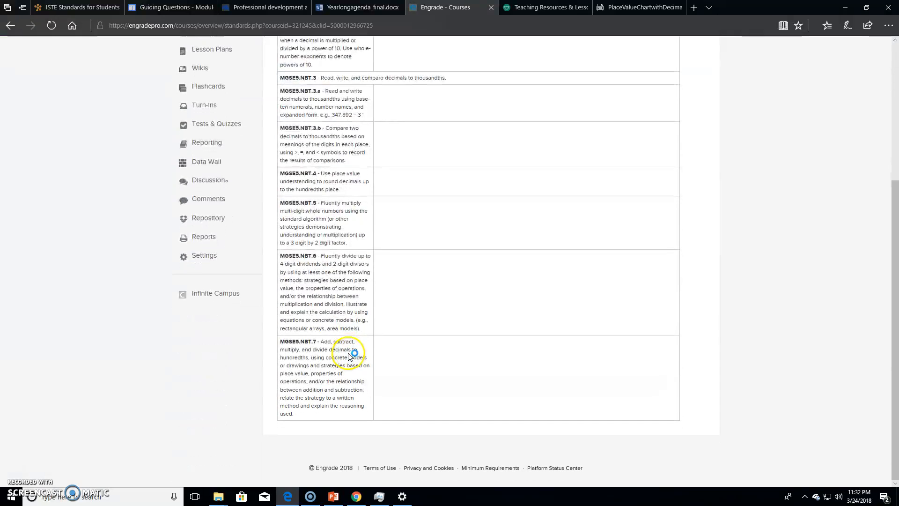
pyautogui.scroll(5, 345, 351)
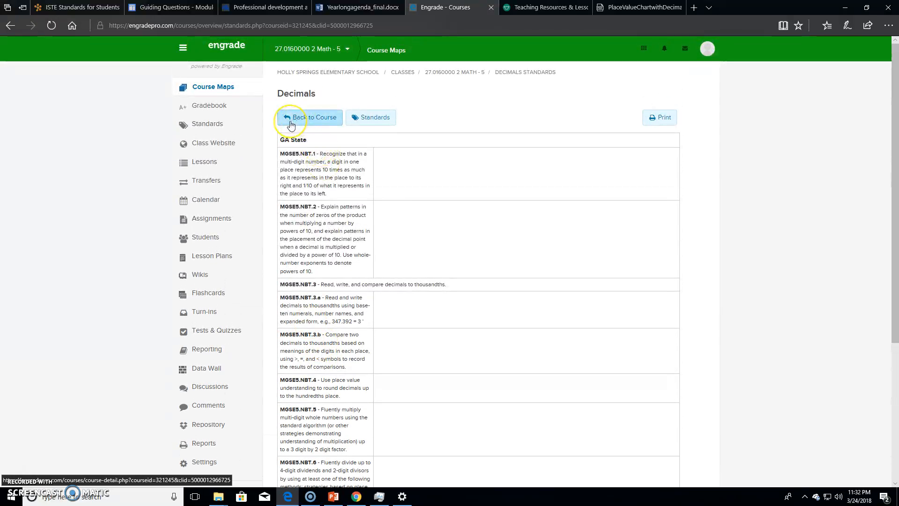
pyautogui.click(291, 125)
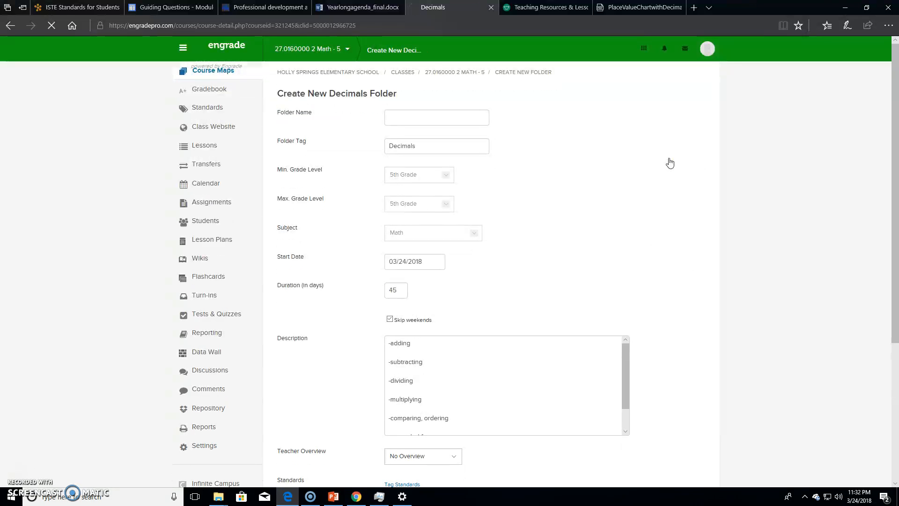
# - Name the new folder in the Decimals course "Decimal Place Value"
pyautogui.click(456, 124)
pyautogui.click(451, 116)
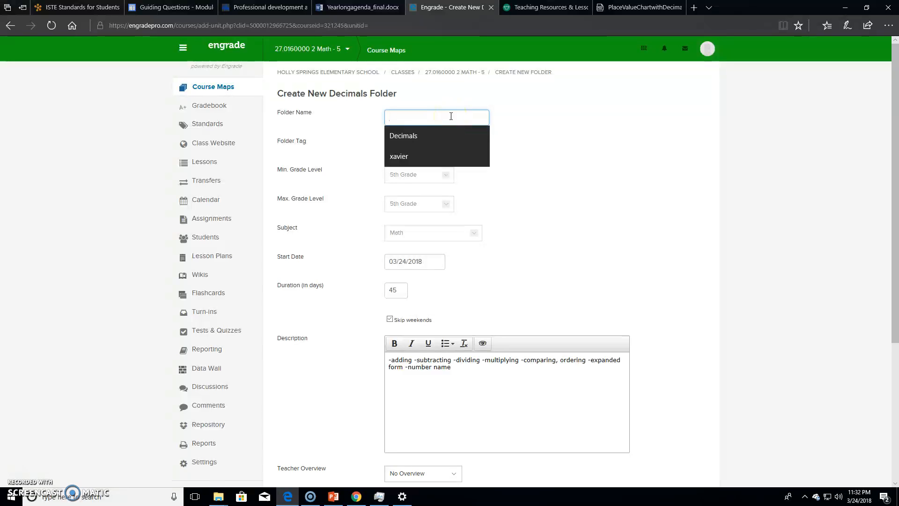
pyautogui.write('Decimal Place Value')
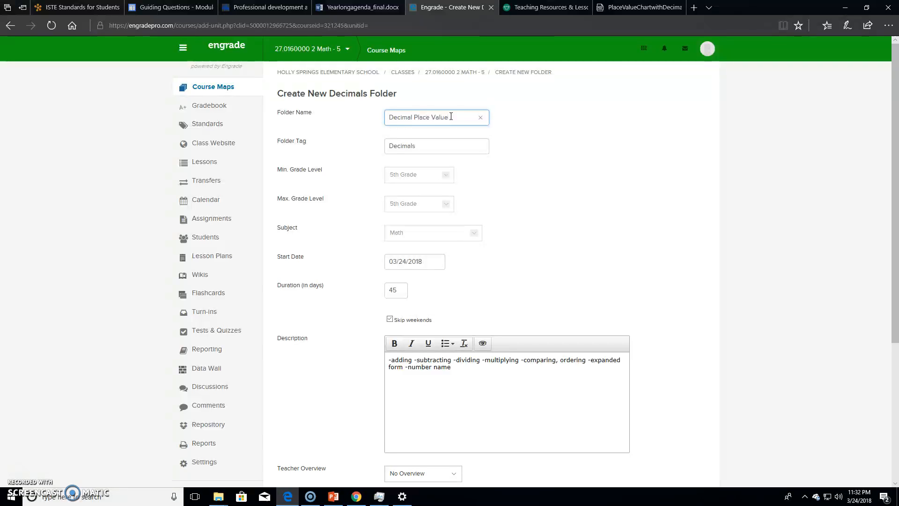
pyautogui.click(406, 294)
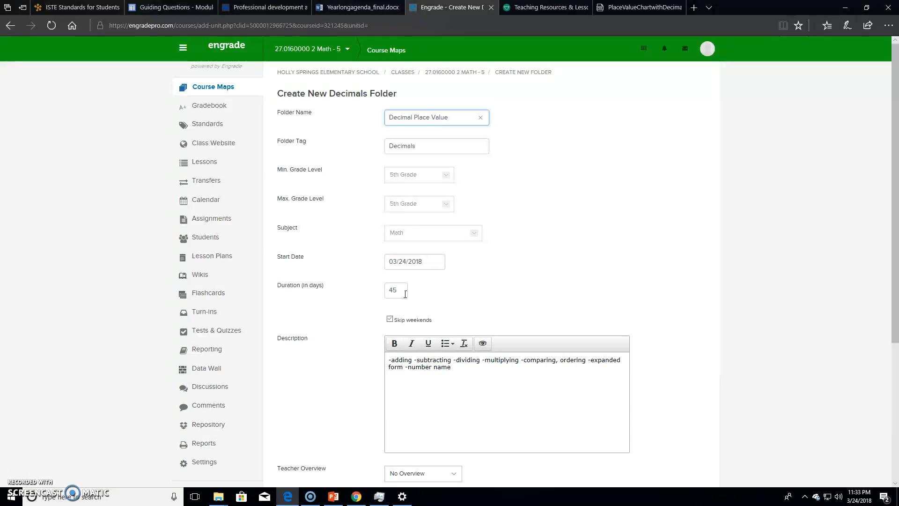
# - Tag the folder with the GA State math standards under "Understand the place value system" and save it
pyautogui.scroll(-3, 457, 313)
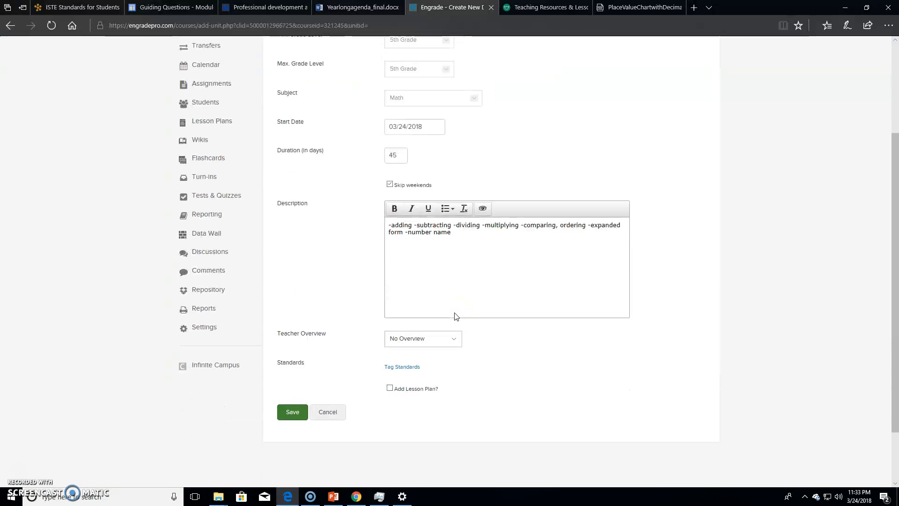
pyautogui.click(413, 369)
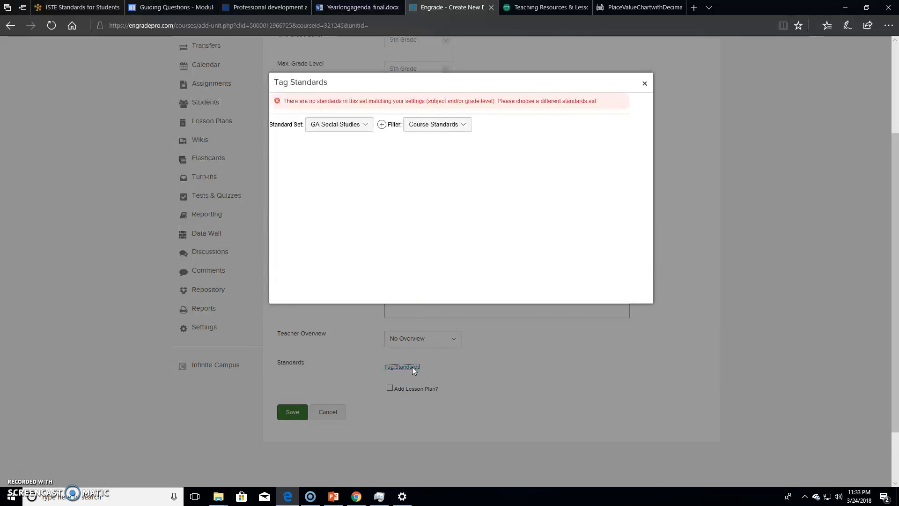
pyautogui.click(365, 124)
pyautogui.click(362, 135)
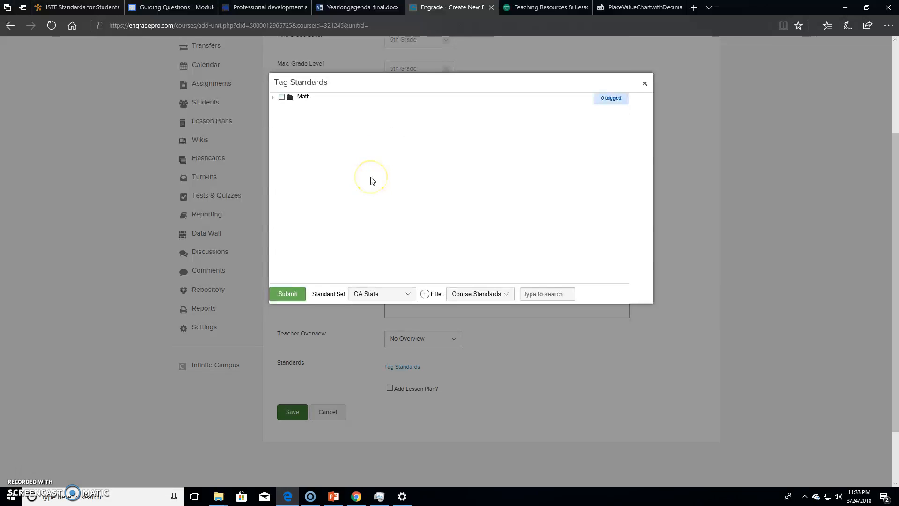
pyautogui.click(282, 97)
pyautogui.click(303, 107)
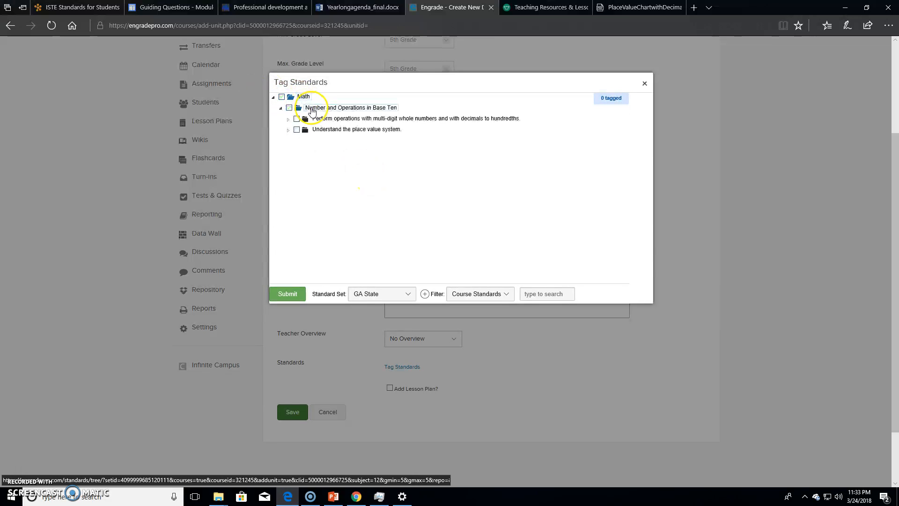
pyautogui.click(296, 129)
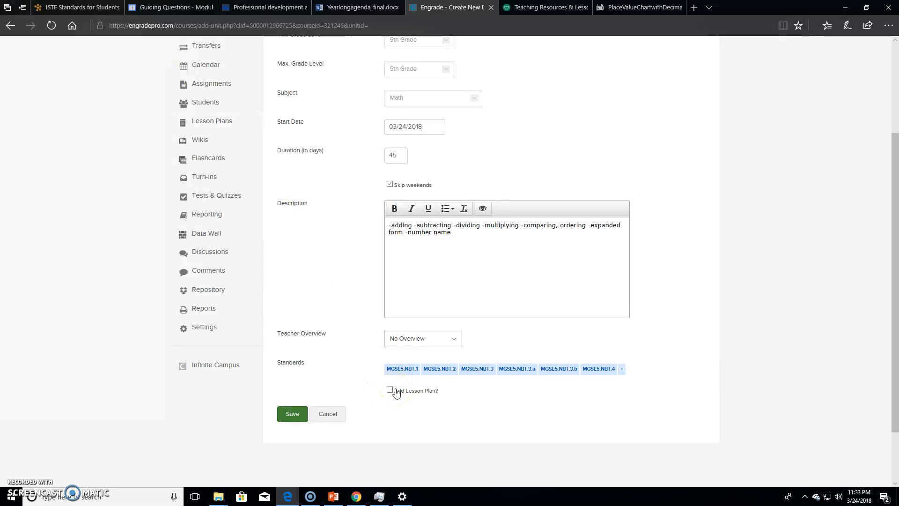
pyautogui.click(289, 416)
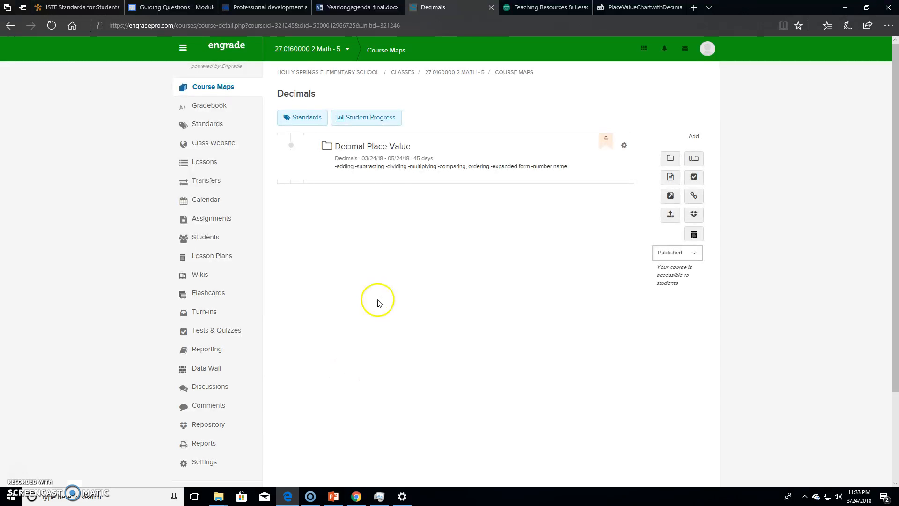
# - Upload the PDF PlaceValueChartwithDecimals from the Decimal Place Value documents folder to the Decimals course map
pyautogui.click(347, 149)
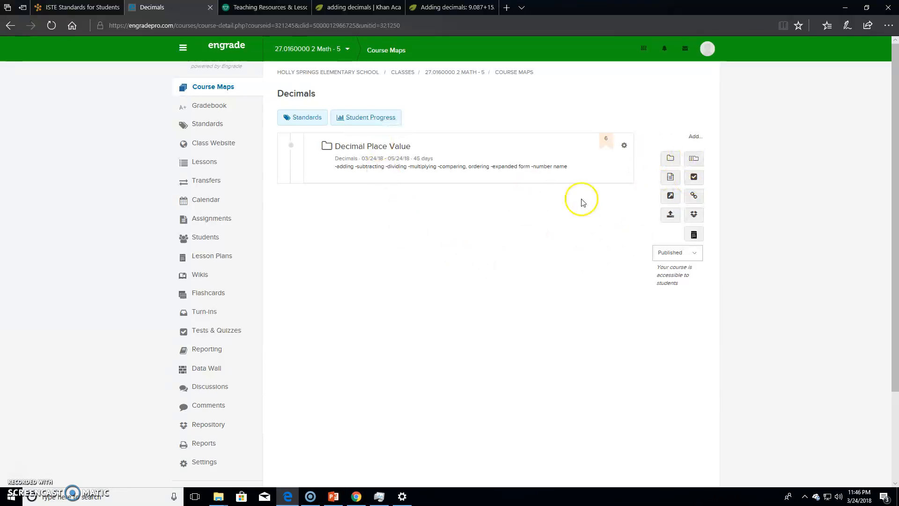
pyautogui.click(670, 216)
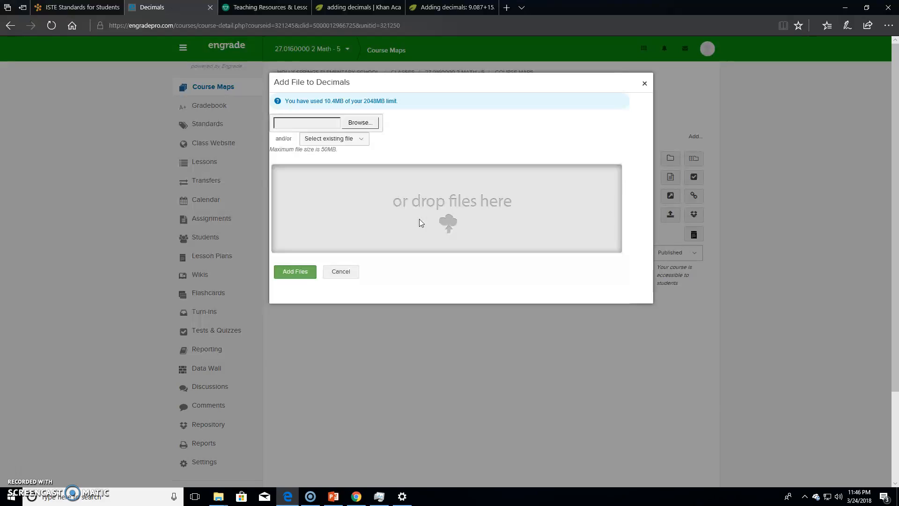
pyautogui.click(353, 122)
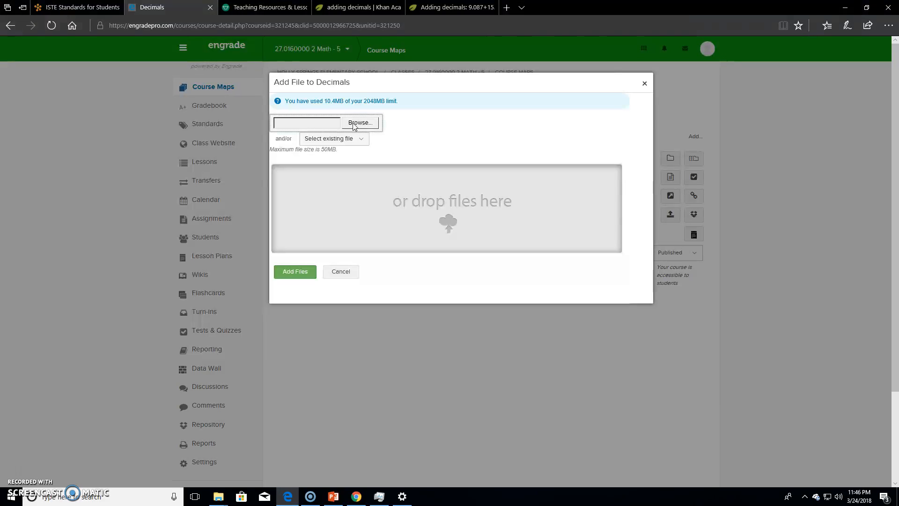
pyautogui.click(366, 124)
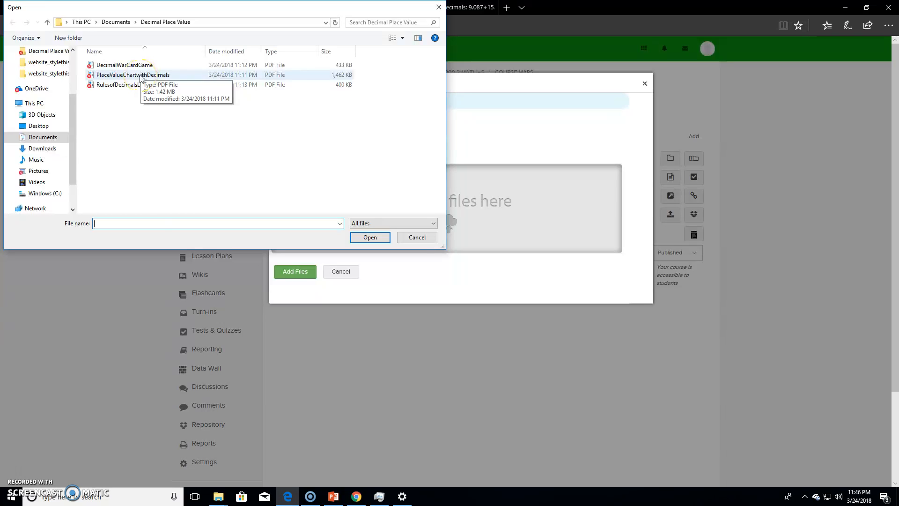
pyautogui.click(140, 76)
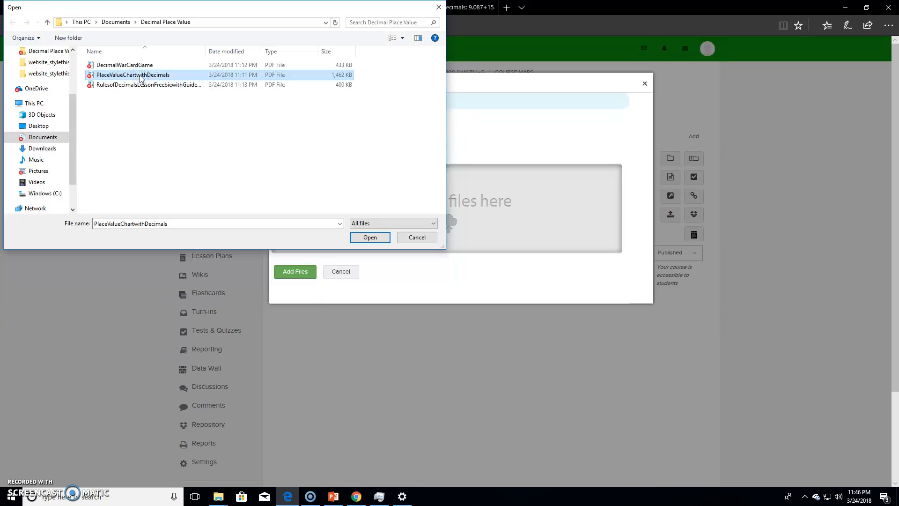
pyautogui.click(368, 237)
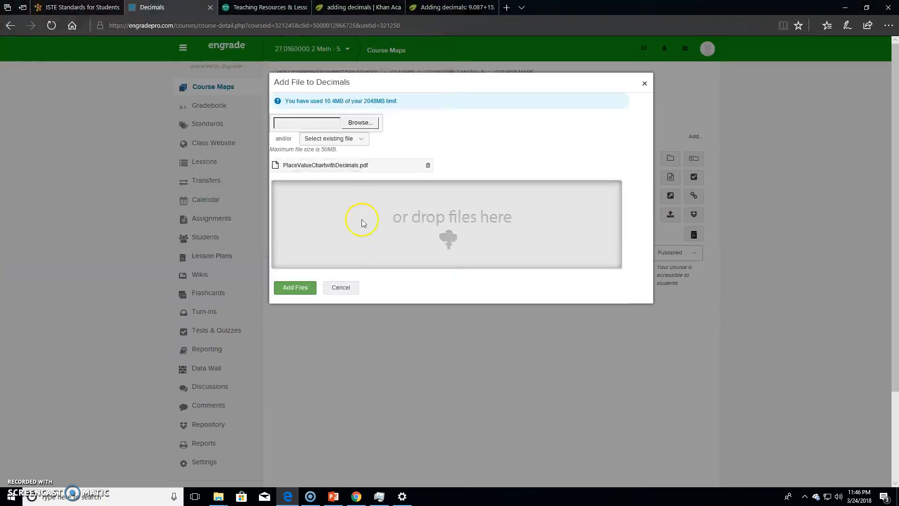
pyautogui.click(291, 286)
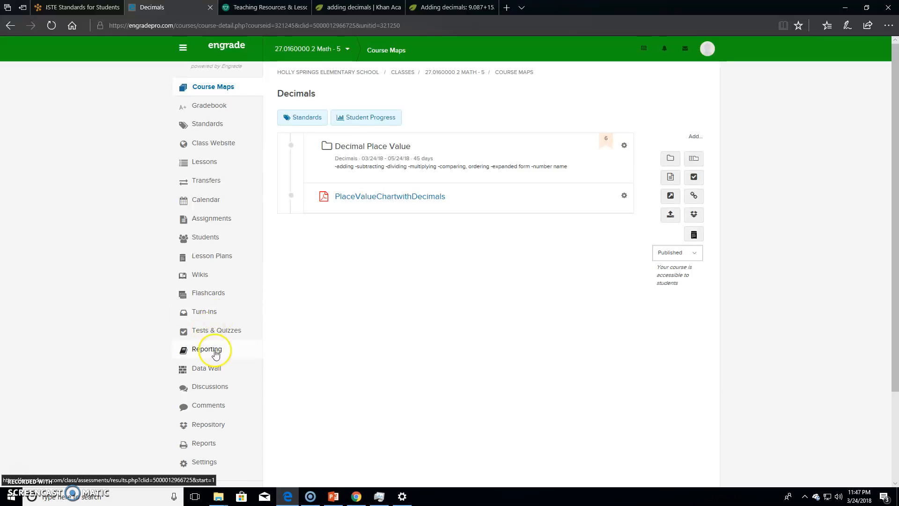
# - Select and expand the Decimal Place Value folder and open the form for adding links to it
pyautogui.click(347, 156)
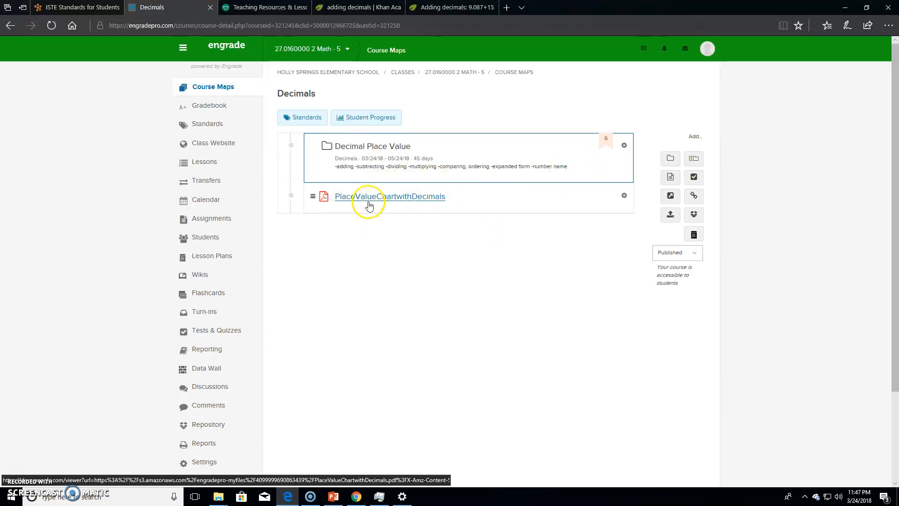
pyautogui.click(327, 147)
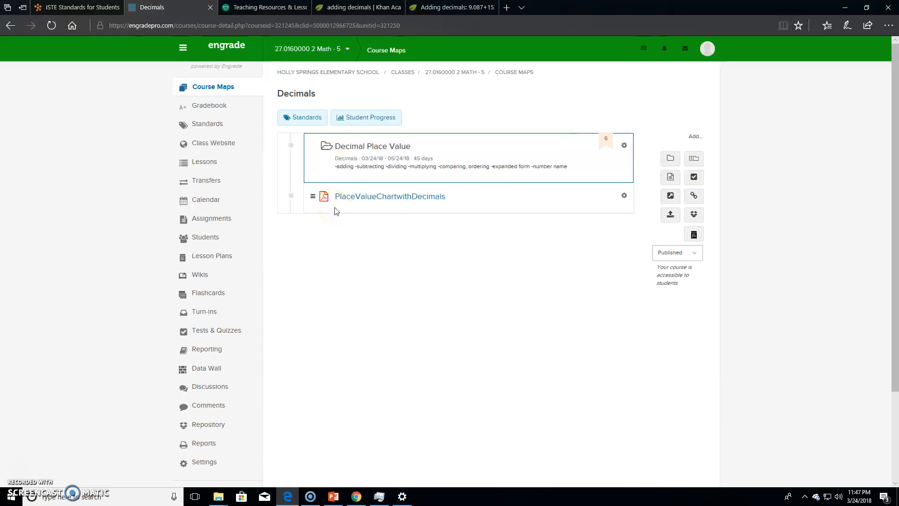
pyautogui.click(694, 197)
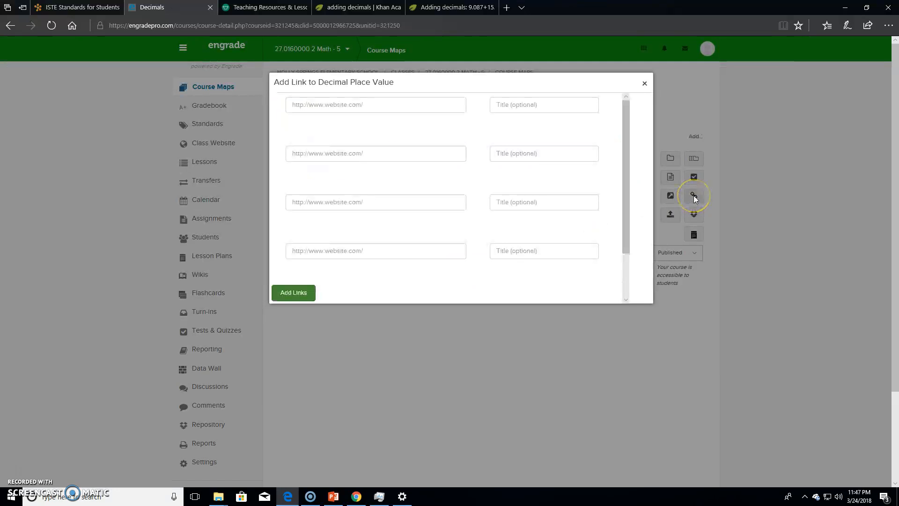
pyautogui.click(301, 104)
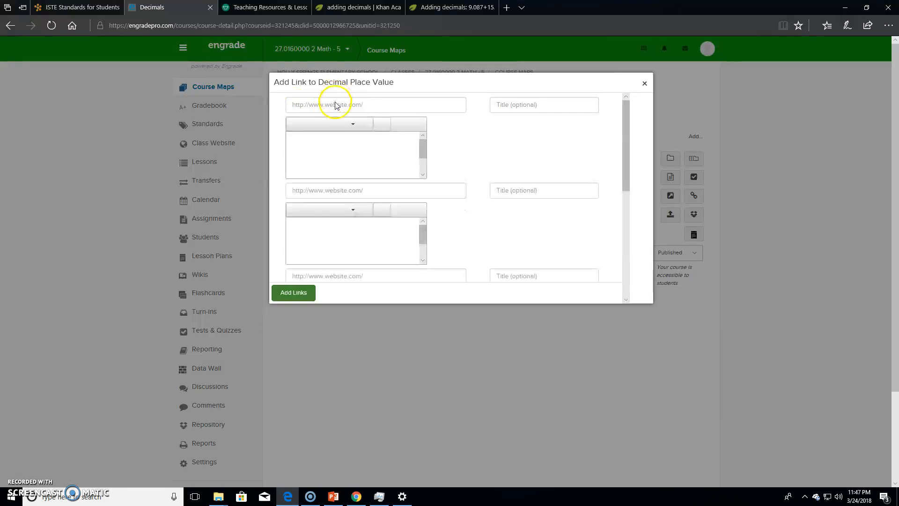
pyautogui.click(349, 216)
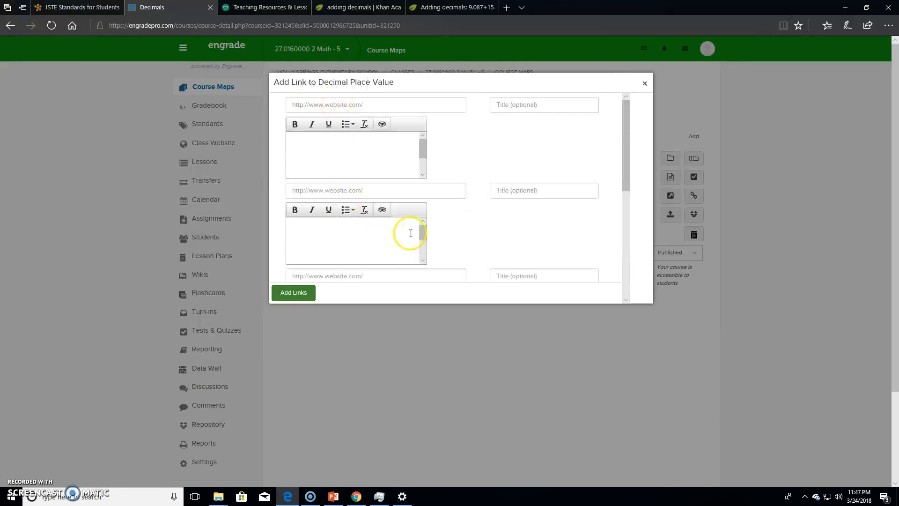
pyautogui.scroll(-1, 464, 213)
pyautogui.scroll(1, 461, 216)
pyautogui.click(353, 101)
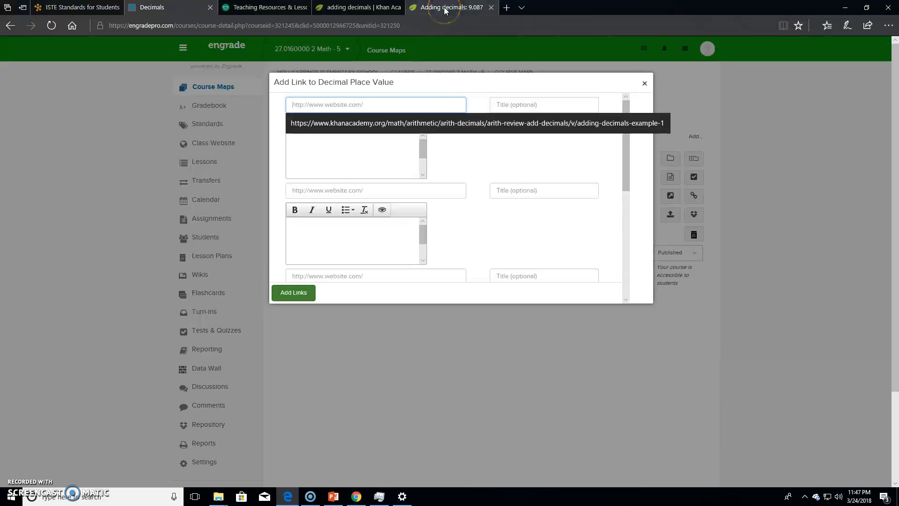
# - Copy the web address of the Khan Academy video "Adding decimals: 9.087+15.31" from its open page
pyautogui.click(445, 8)
pyautogui.click(434, 25)
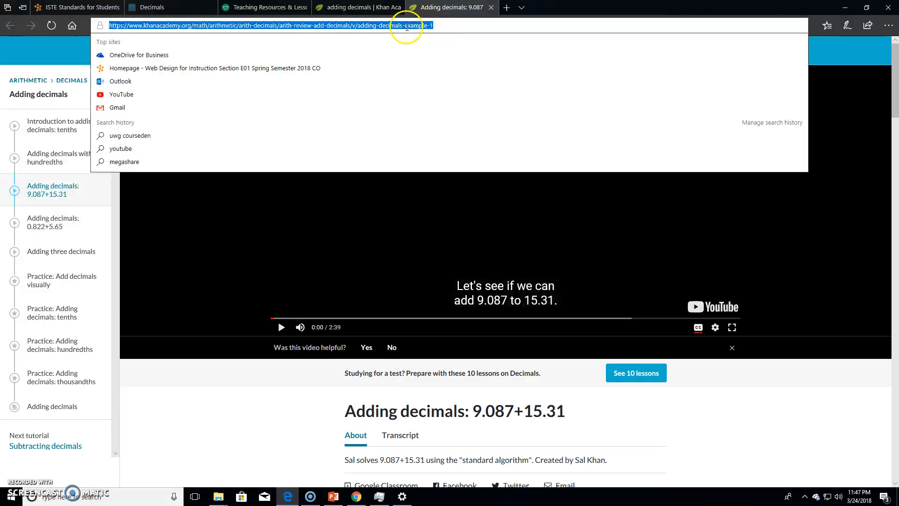
pyautogui.rightClick(406, 27)
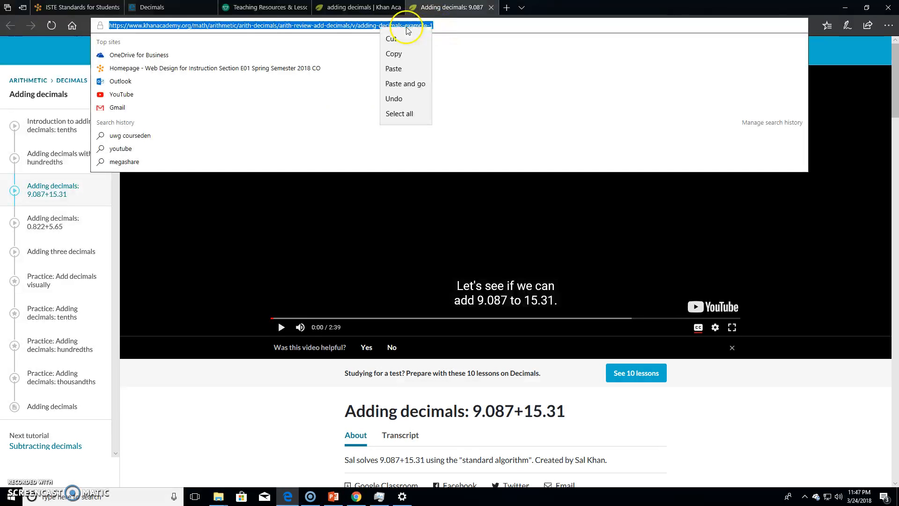
pyautogui.click(406, 54)
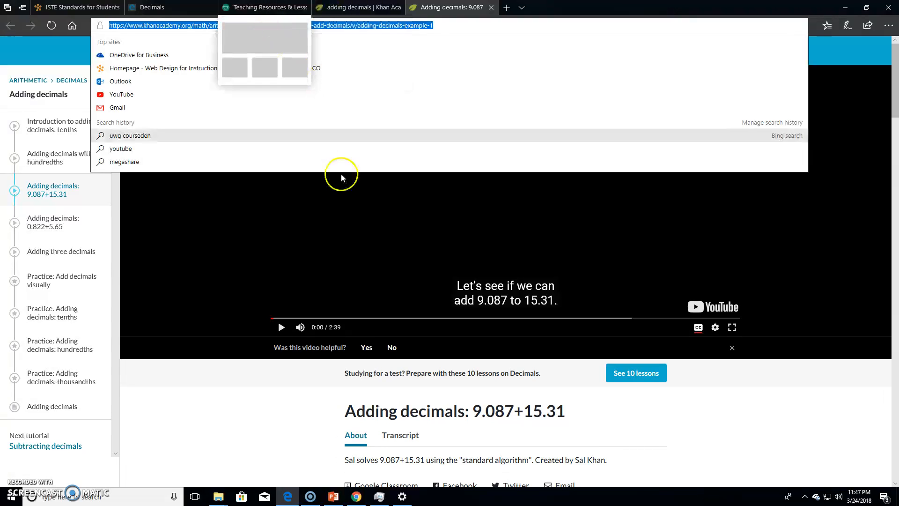
# - Add the copied Khan Academy address to the Decimal Place Value folder as a link titled "Adding Decimals video"
pyautogui.click(166, 16)
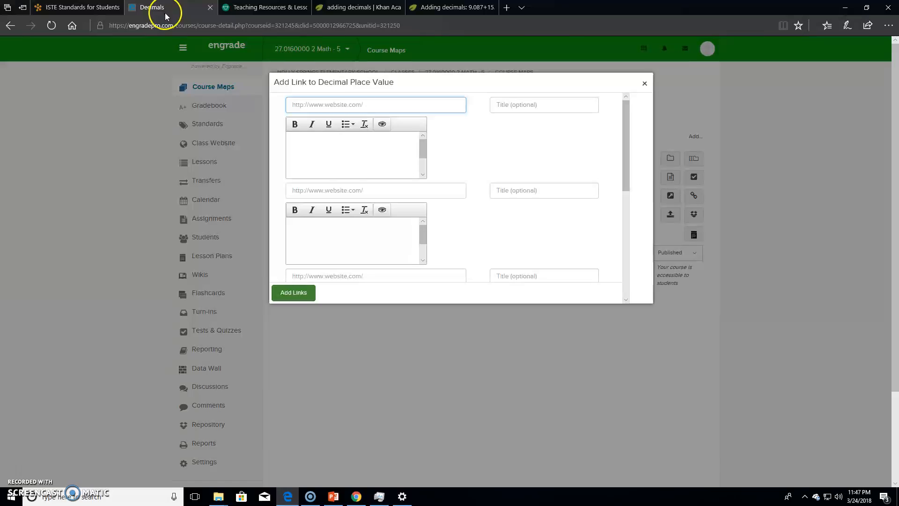
pyautogui.click(310, 104)
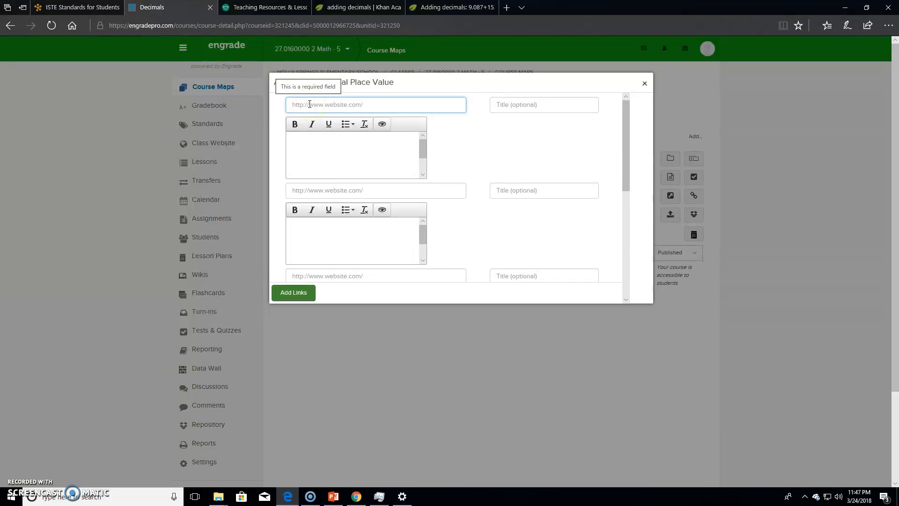
pyautogui.rightClick(310, 104)
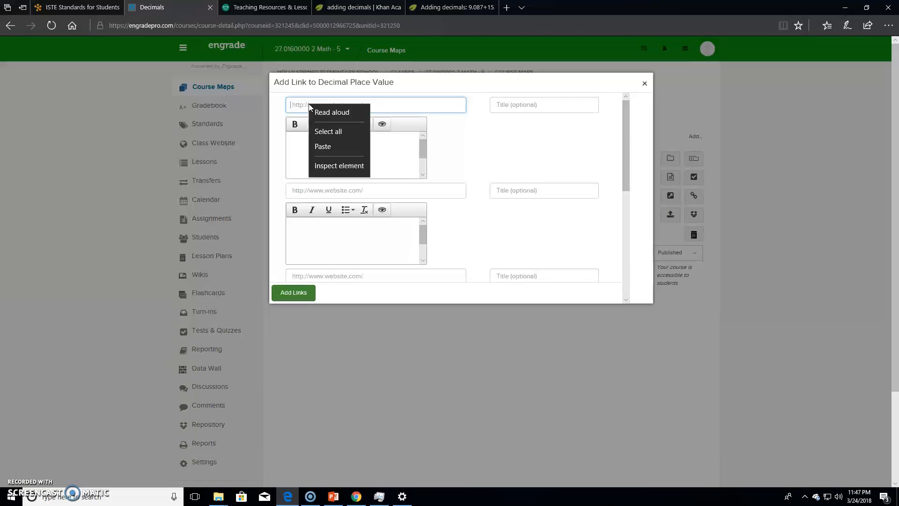
pyautogui.click(325, 150)
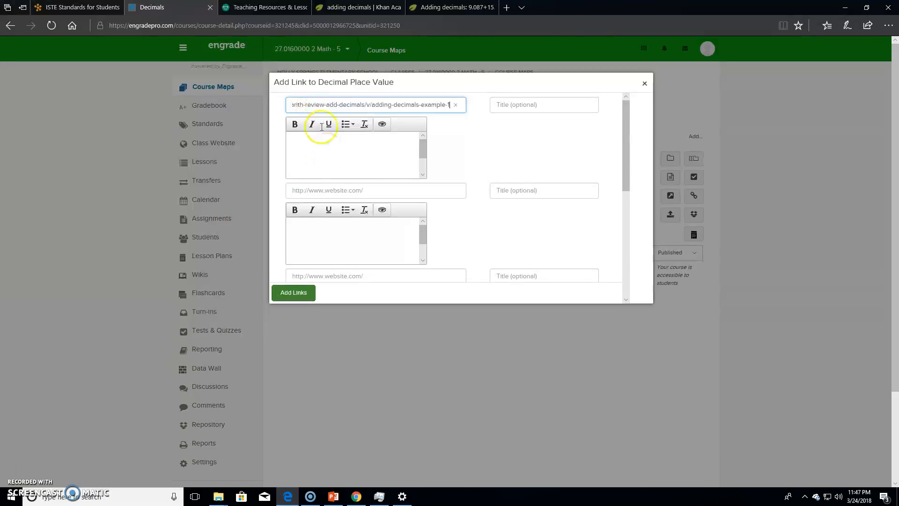
pyautogui.click(517, 104)
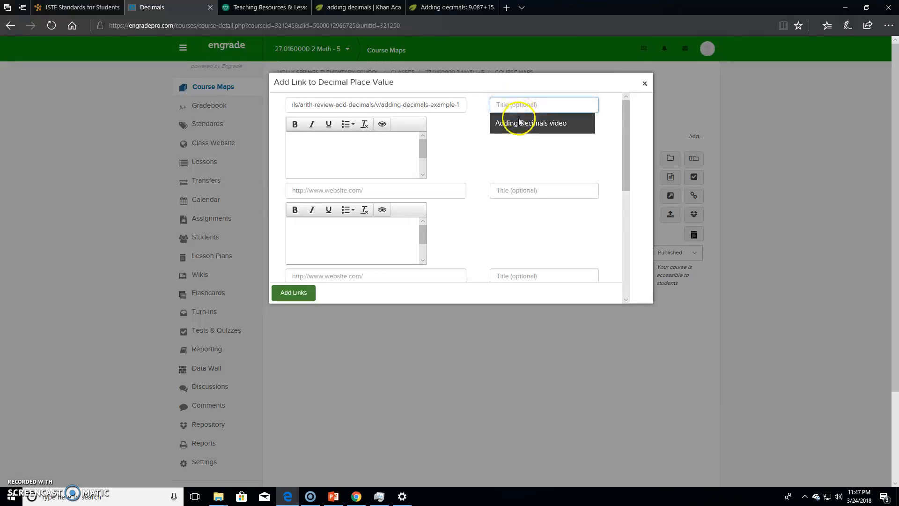
pyautogui.click(519, 123)
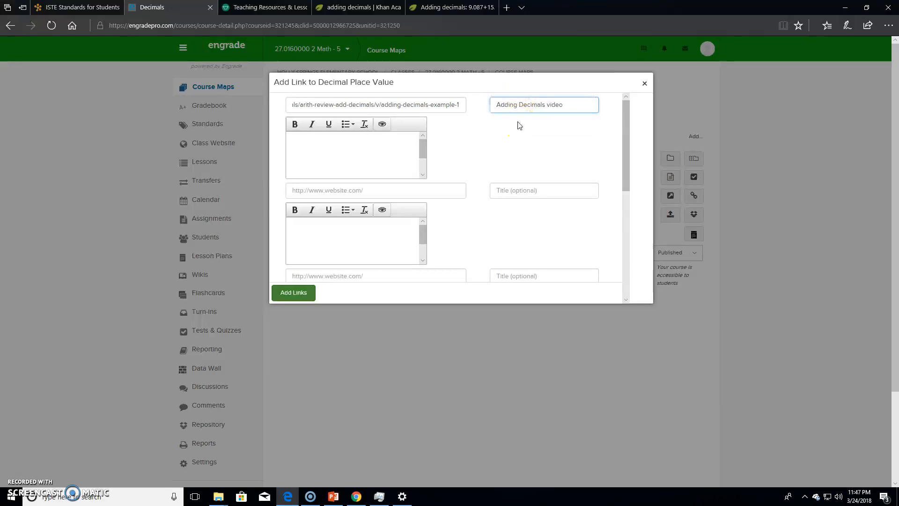
pyautogui.click(293, 294)
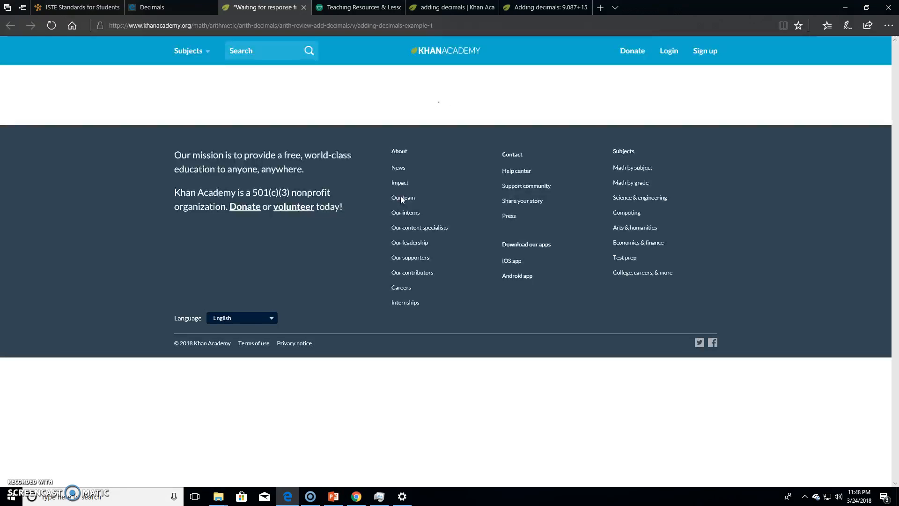
# - Return from the opened video page to the Decimals course map and deselect the video link
pyautogui.click(179, 8)
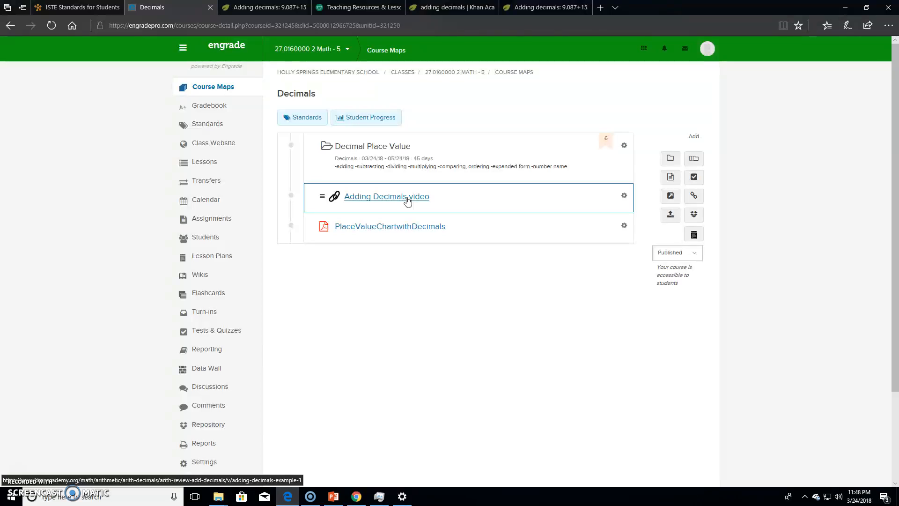
pyautogui.click(431, 270)
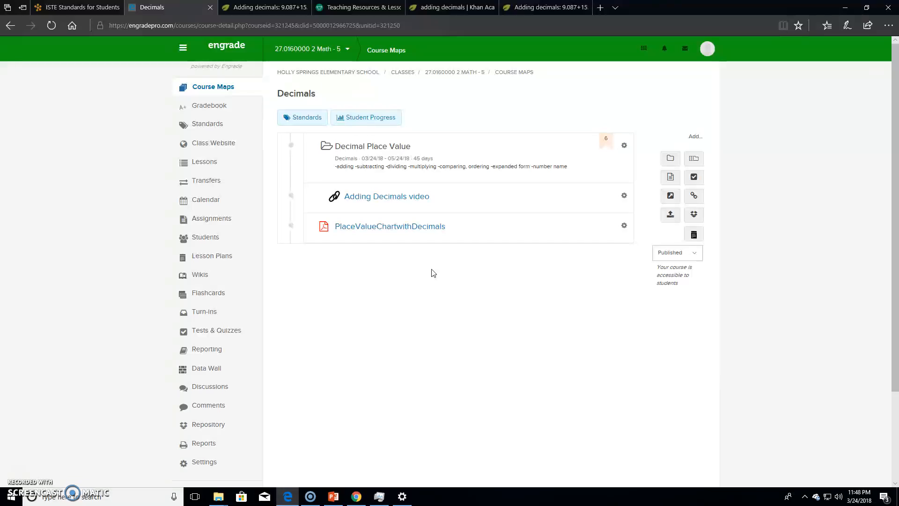
pyautogui.click(435, 253)
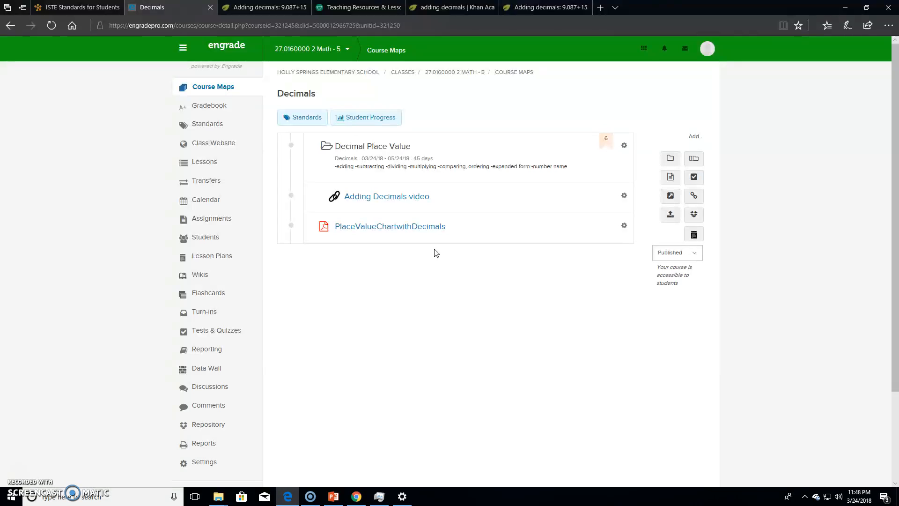
pyautogui.click(434, 247)
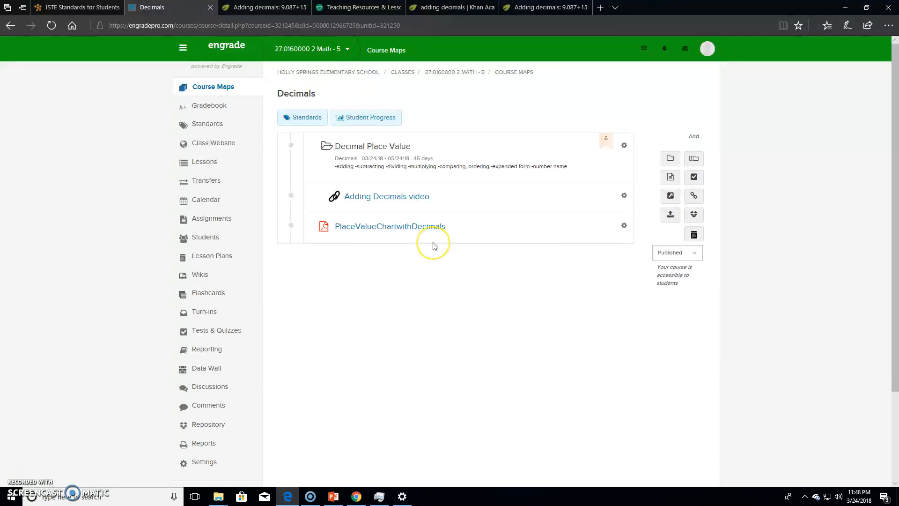